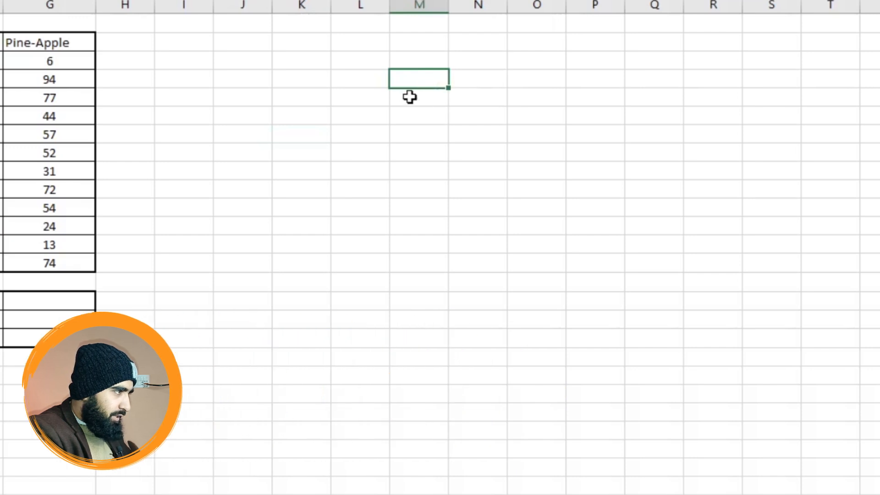
Enter January in cell M5
click(418, 95)
text(n)
key(BackSpace)
text(JAN)
key(BackSpace)
key(BackSpace)
text(anuary)
key(Return)
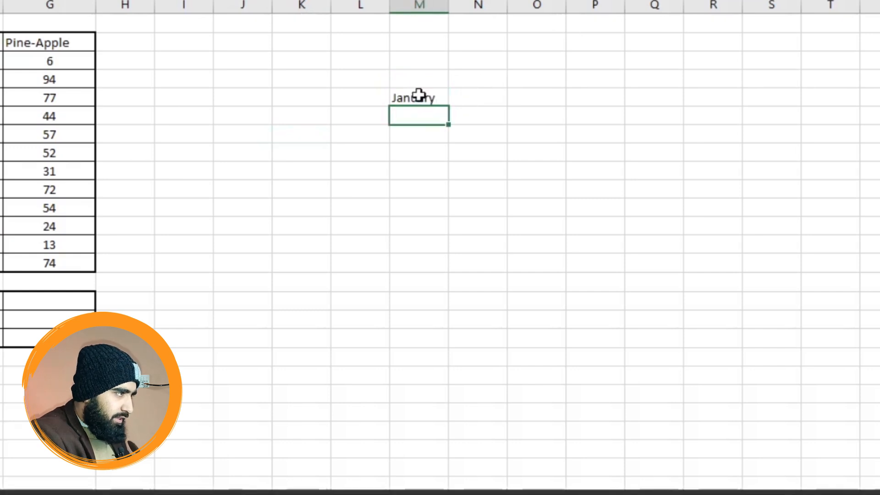
Fill the month names from January down to December in M5:M16 and widen column M to fit them
click(440, 94)
drag(449, 108, 441, 318)
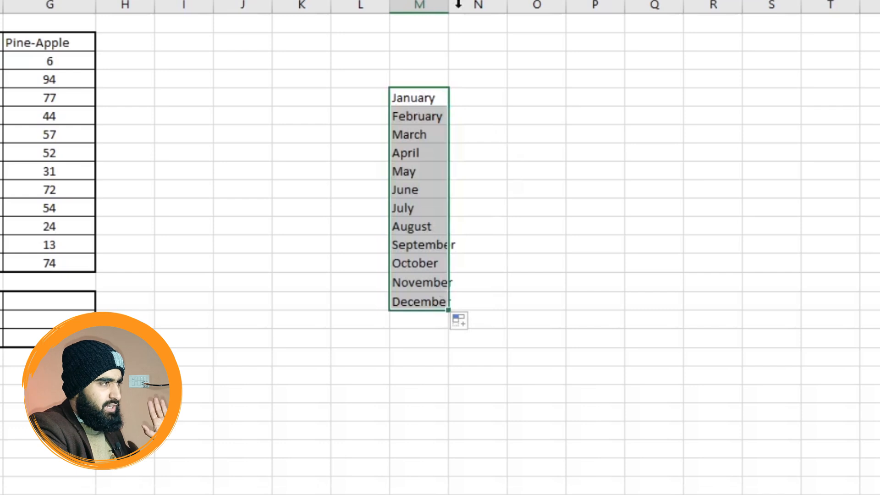
drag(450, 6, 489, 6)
click(655, 187)
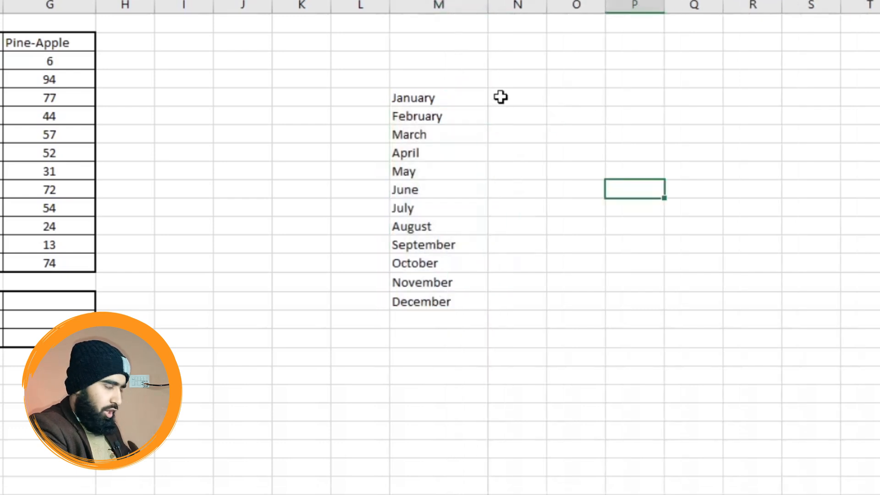
Enter the column headers Apple in N4 and banana in O4 above the month rows
click(531, 76)
text(Appe)
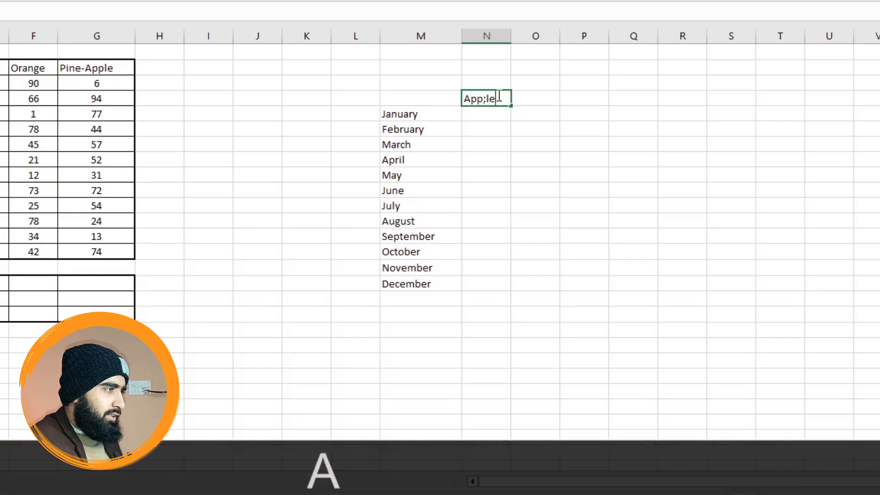
key(Tab)
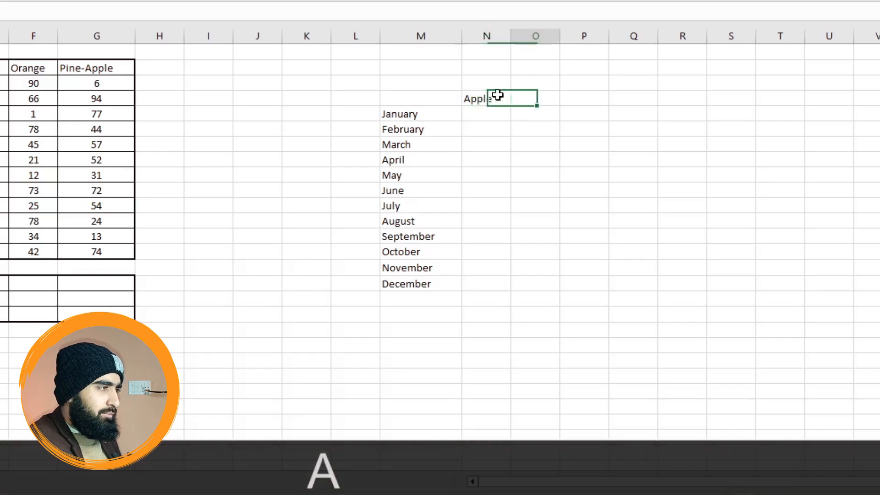
key(Return)
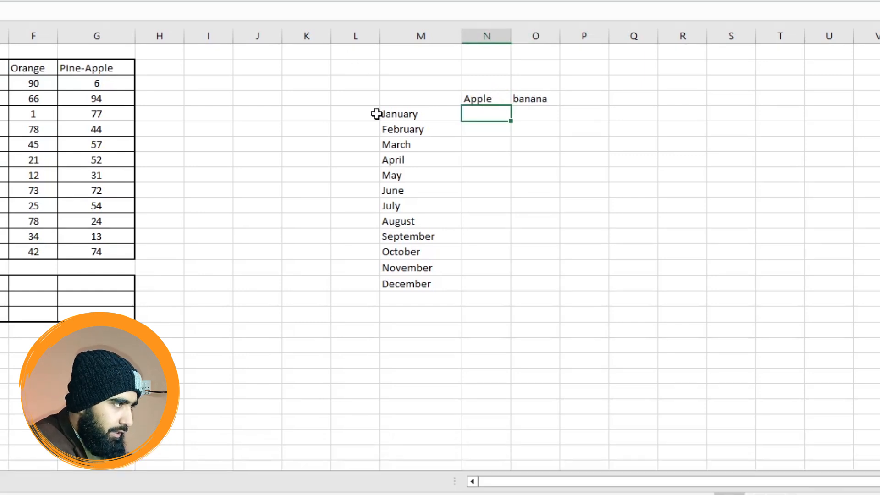
Apply all borders to the new month and fruit table in M4:O16
drag(412, 98, 552, 287)
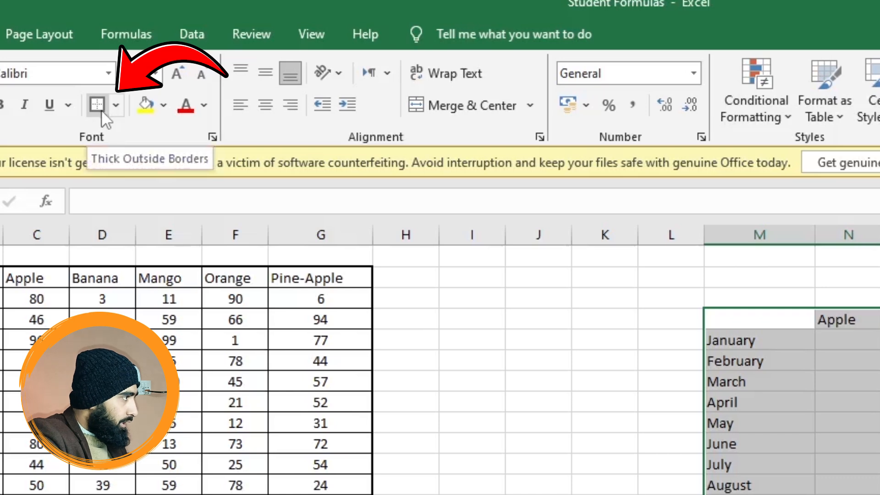
click(115, 104)
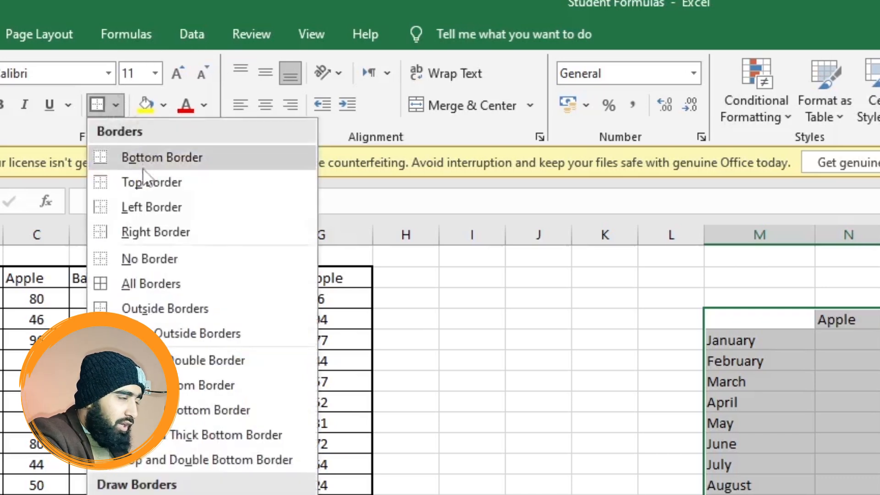
click(123, 274)
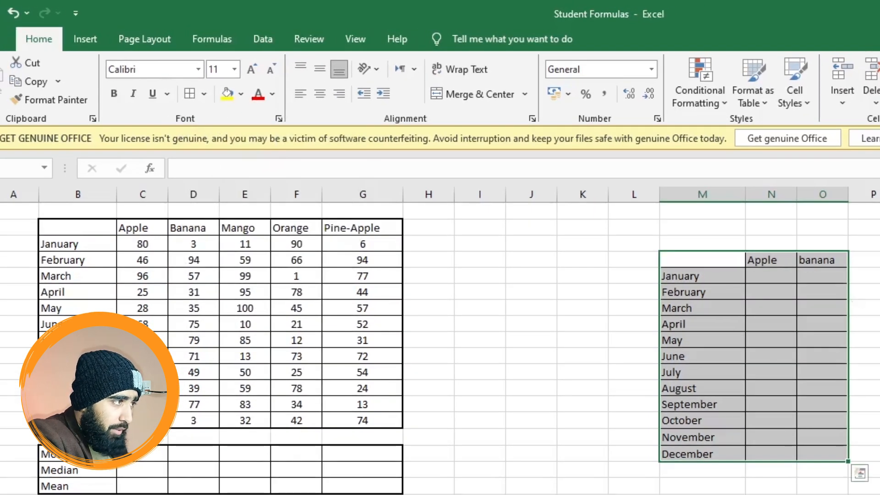
click(860, 473)
Add thick outside borders around the table in M4:O16
drag(683, 260, 826, 454)
click(204, 94)
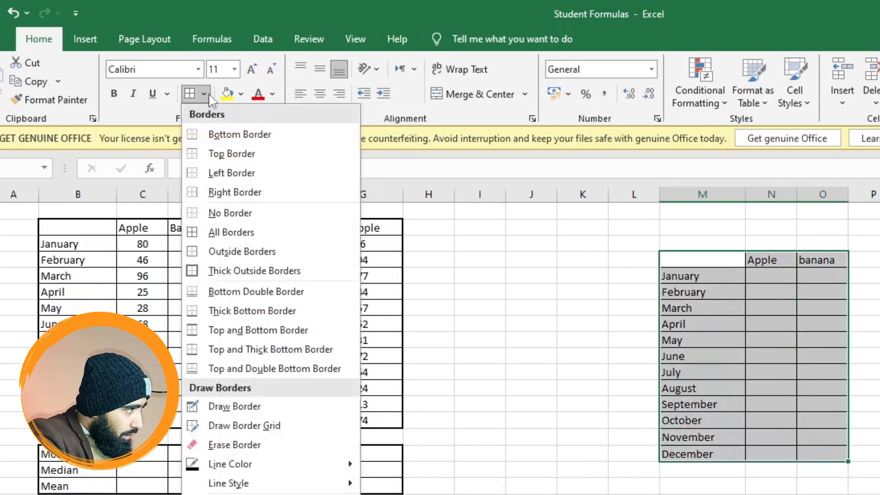
click(276, 271)
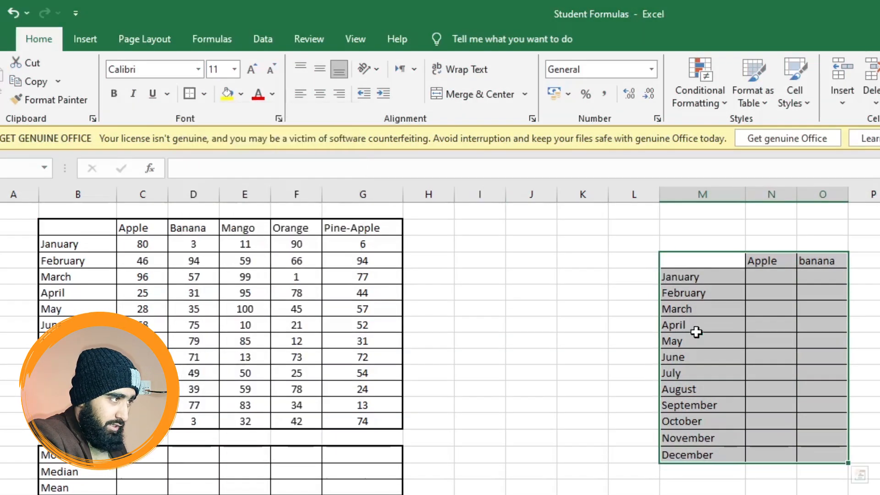
click(701, 340)
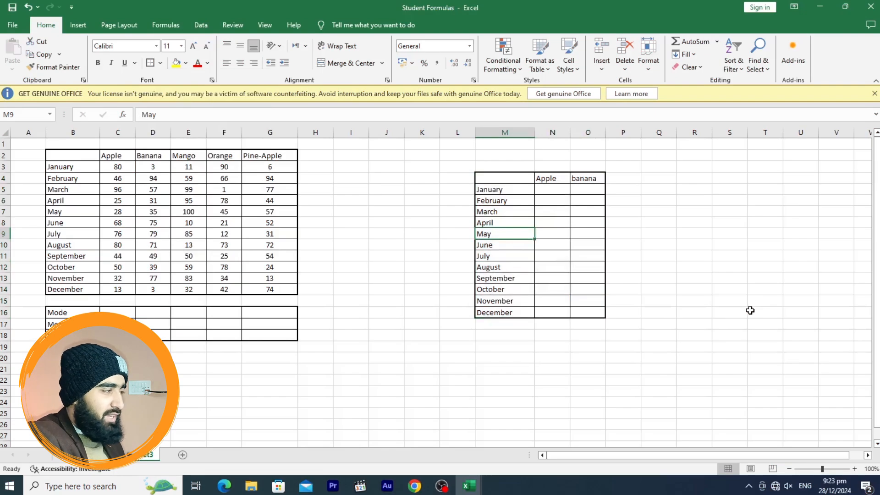
click(756, 300)
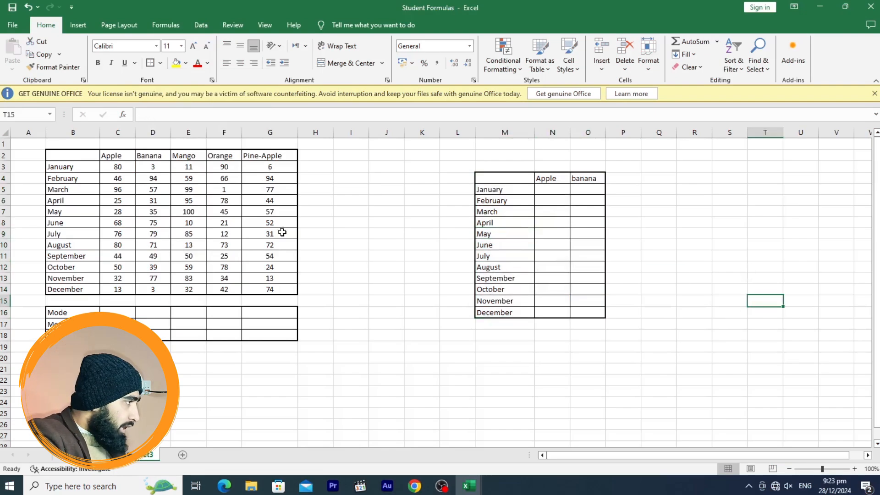
drag(115, 156, 118, 258)
drag(73, 181, 74, 278)
click(122, 314)
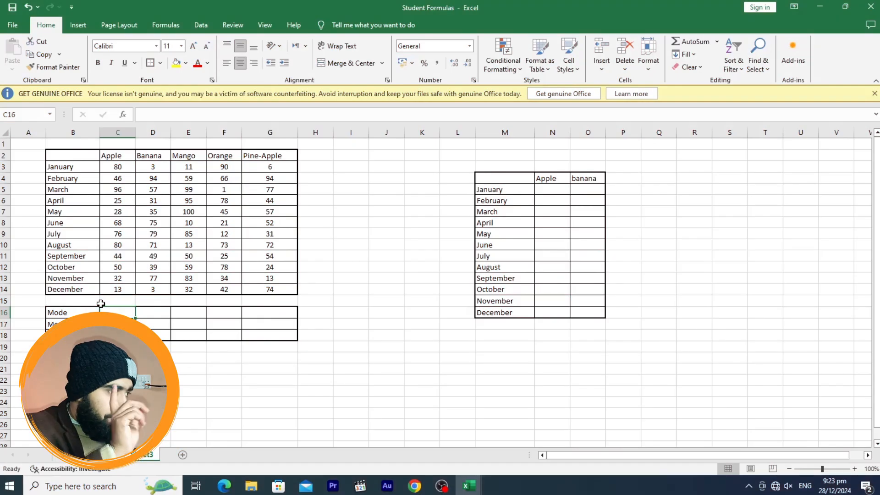
click(275, 389)
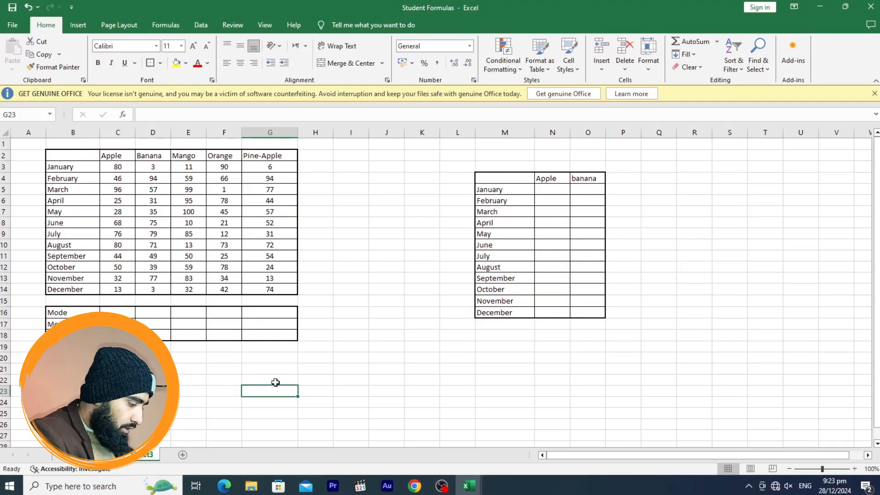
text(=mode)
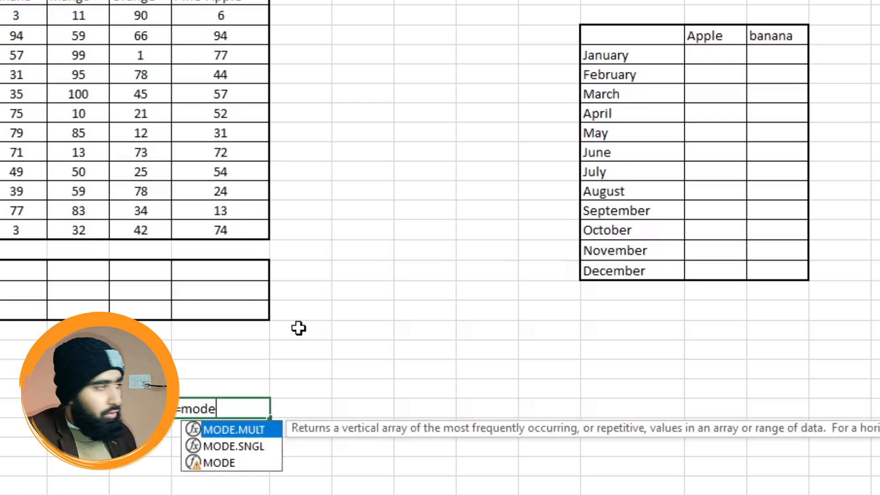
key(BackSpace)
key(BackSpace)
key(BackSpace)
key(BackSpace)
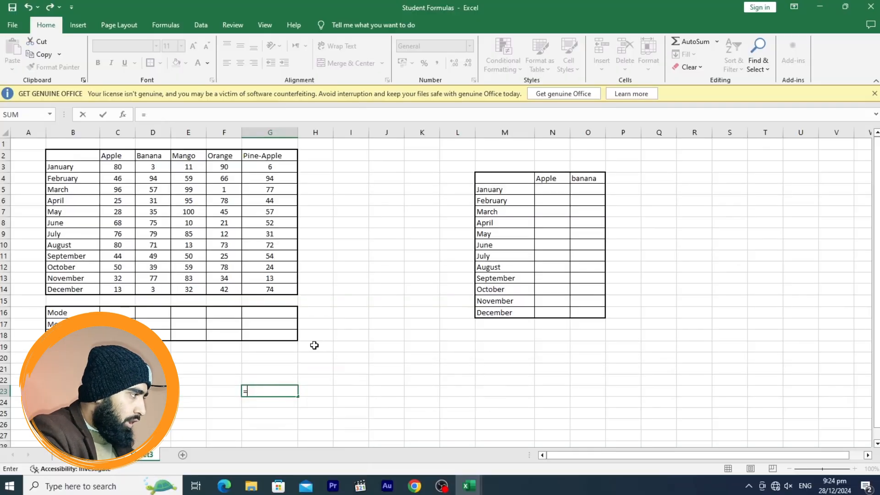
key(Escape)
Start a MODE formula in cell C16, the Mode row of the Apple column
click(115, 313)
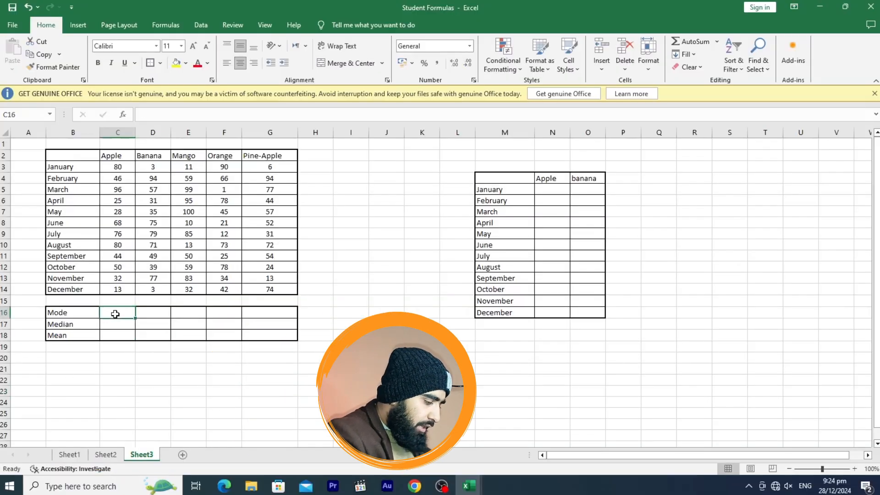
text(=m)
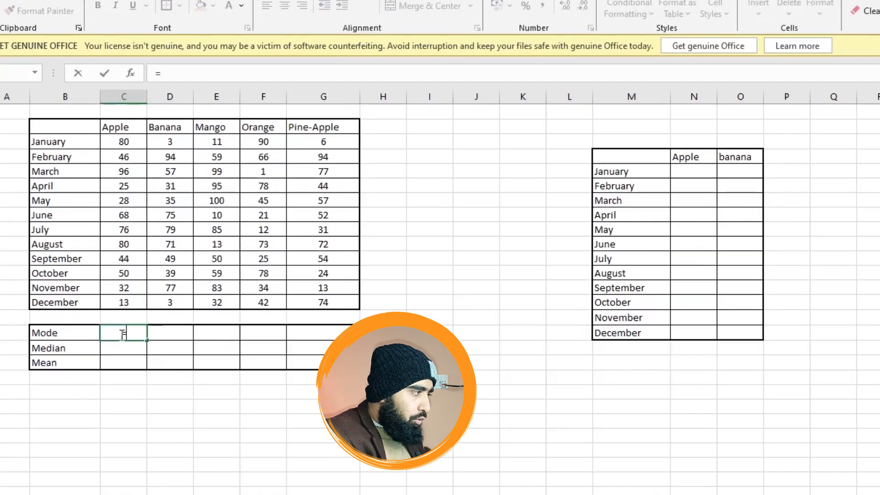
text(ode)
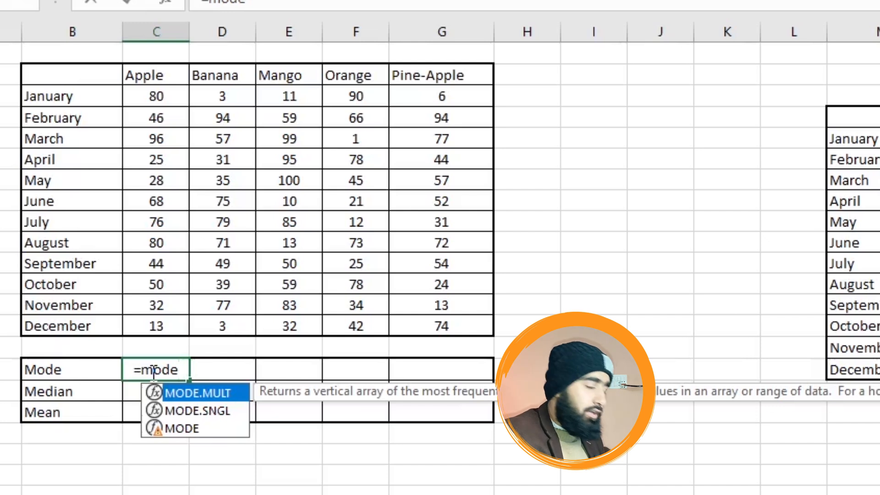
text(()
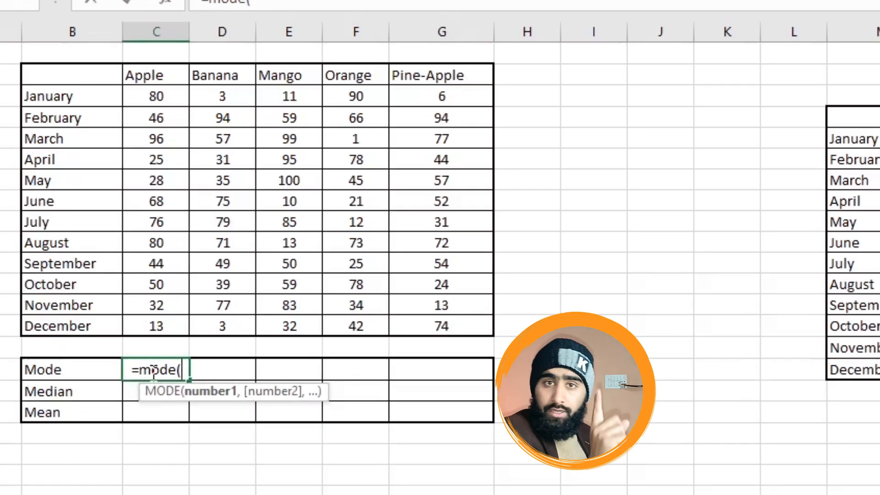
drag(176, 105, 170, 329)
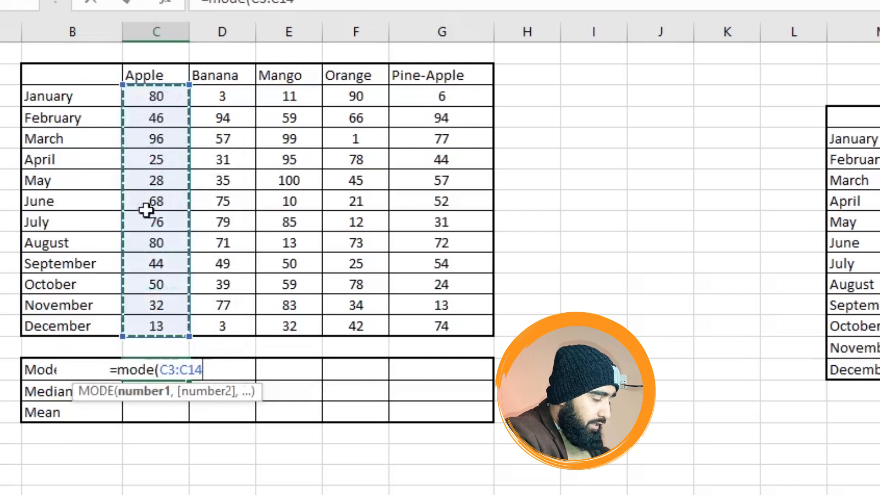
key(BackSpace)
key(BackSpace)
key(BackSpace)
key(BackSpace)
key(BackSpace)
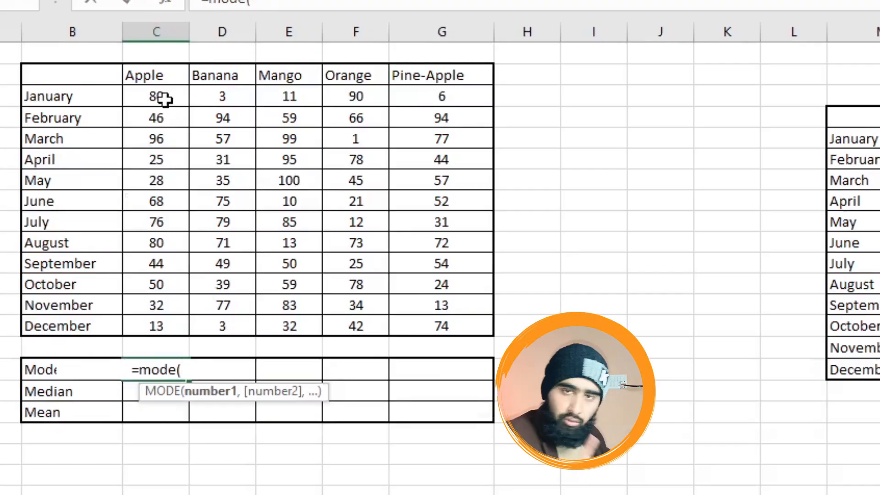
Complete the MODE formula with the Apple values from January to December, C3:C14
click(165, 97)
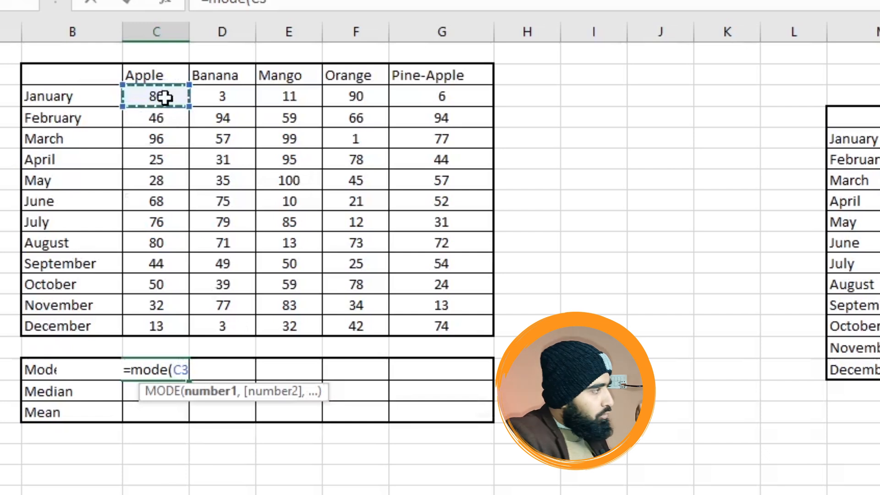
drag(165, 96, 173, 323)
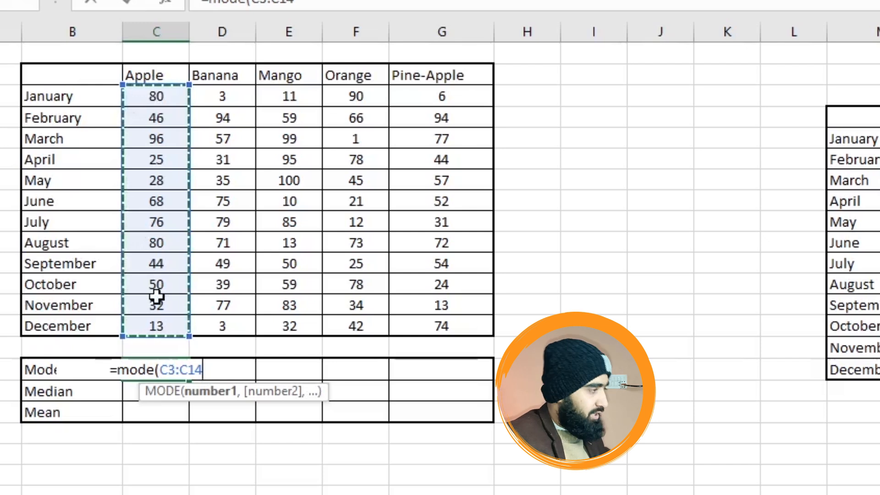
key(Return)
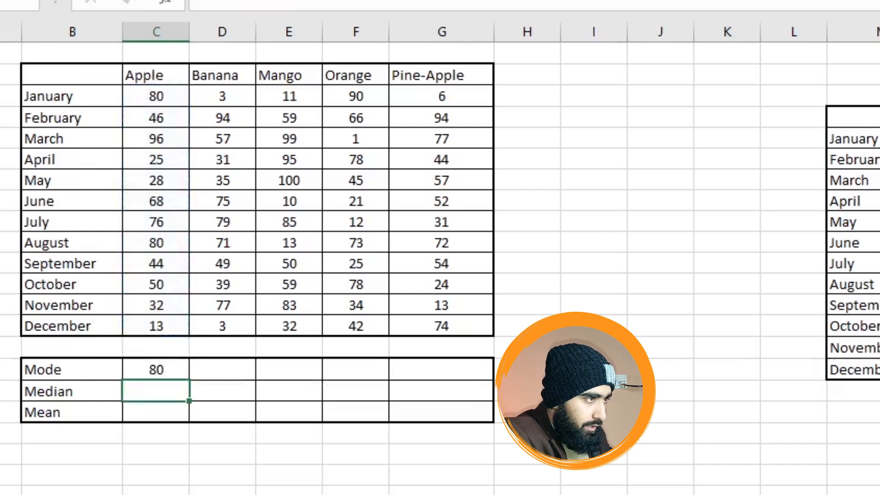
drag(118, 50, 188, 351)
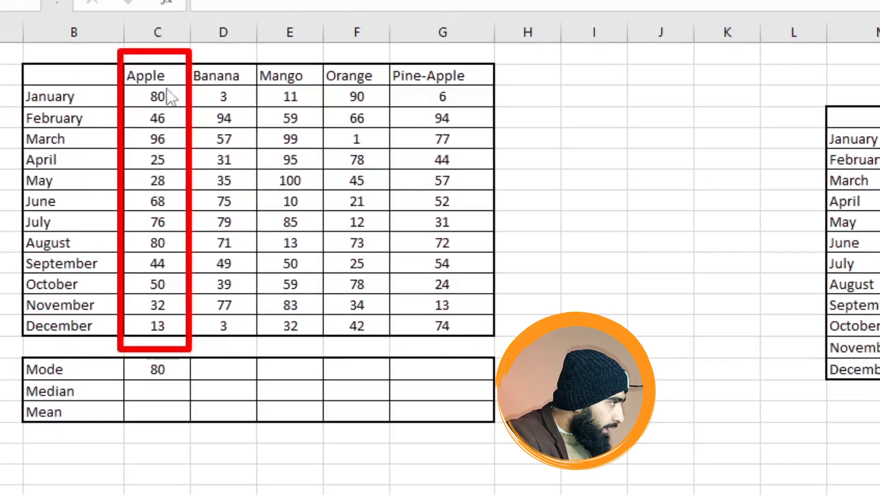
drag(203, 92, 316, 96)
mouse_move(159, 68)
mouse_down()
mouse_move(183, 108)
mouse_move(162, 79)
mouse_up()
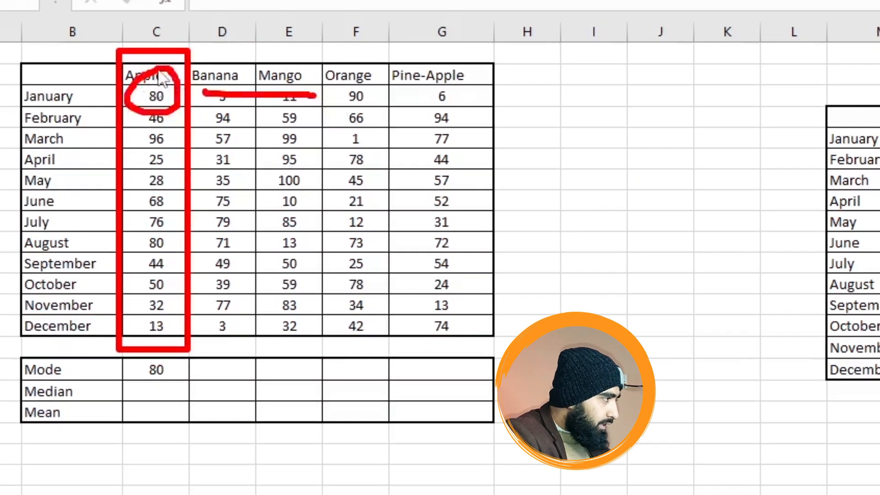
mouse_move(154, 220)
mouse_down()
mouse_move(126, 247)
mouse_move(179, 257)
mouse_move(147, 222)
mouse_move(156, 221)
mouse_up()
drag(178, 239, 294, 238)
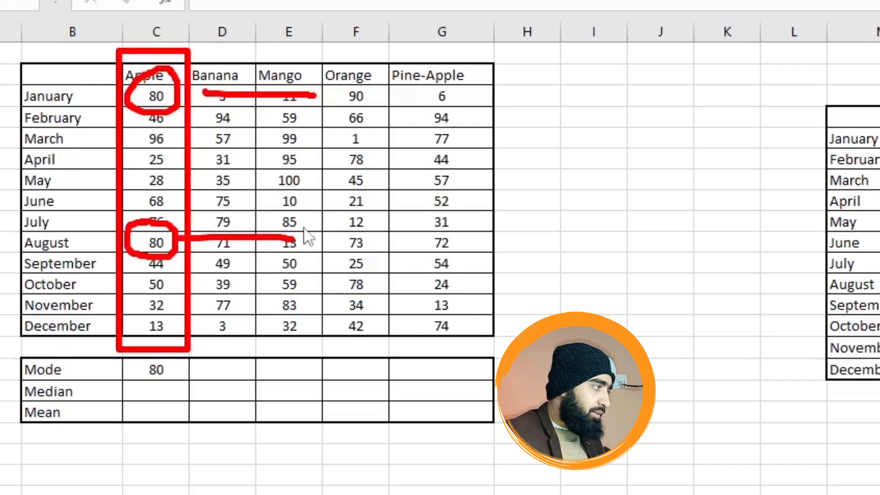
key(Escape)
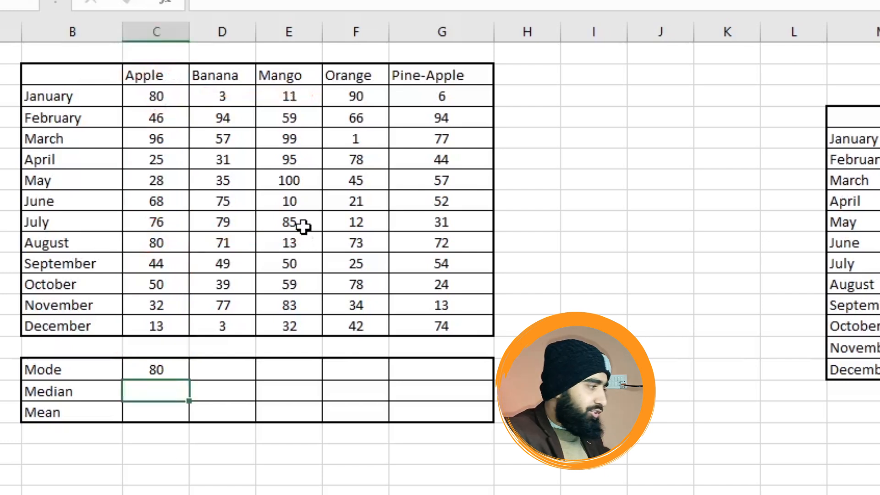
Enter the sample values 4, 5, 4, 5, 100 and 100 across cells E23:J23, below the summary table
click(261, 449)
scroll(261, 450, down, 1)
click(312, 481)
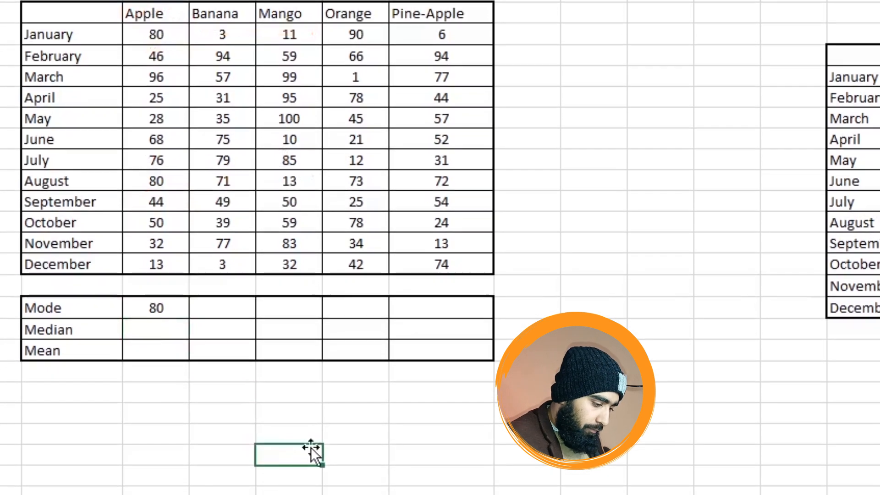
text(4)
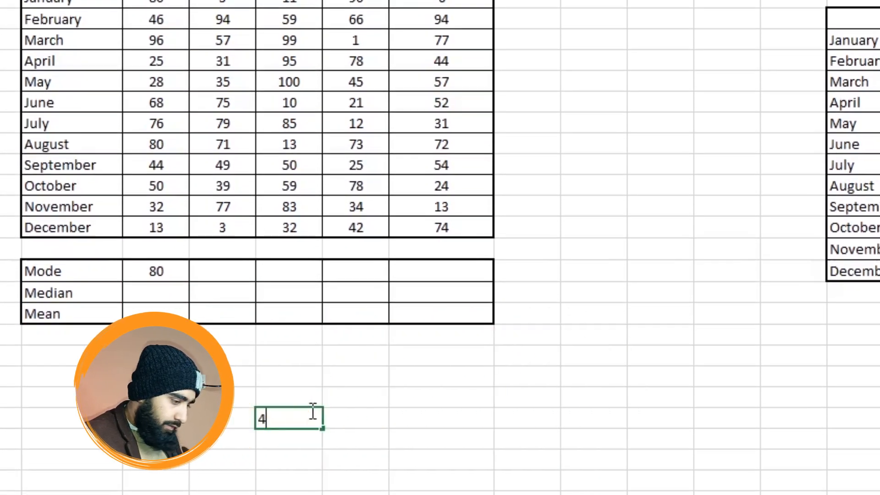
key(Tab)
key(Tab)
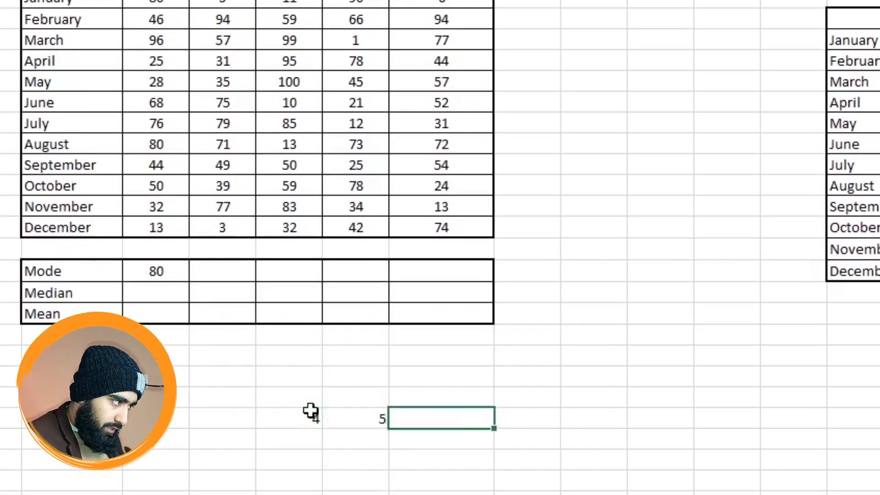
key(Tab)
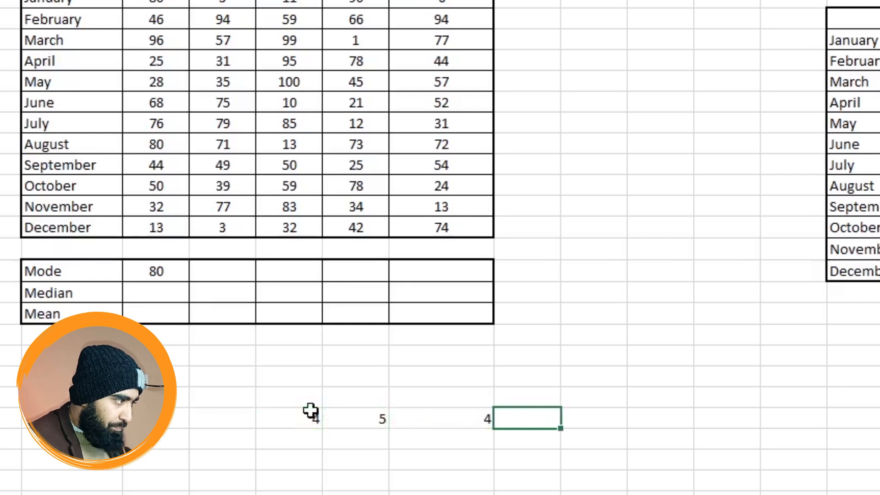
key(Tab)
key(Tab)
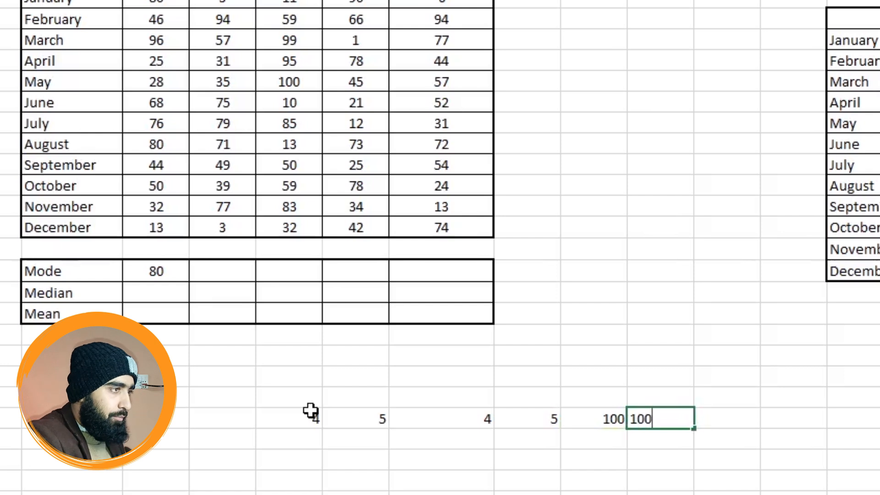
key(Tab)
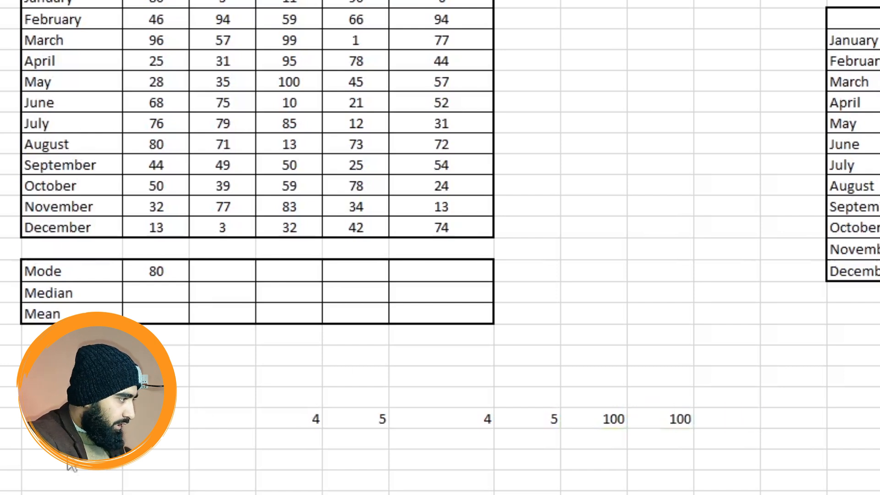
Calculate the mode of the sample values E23:J23 with a MODE formula in K23
drag(291, 393, 709, 410)
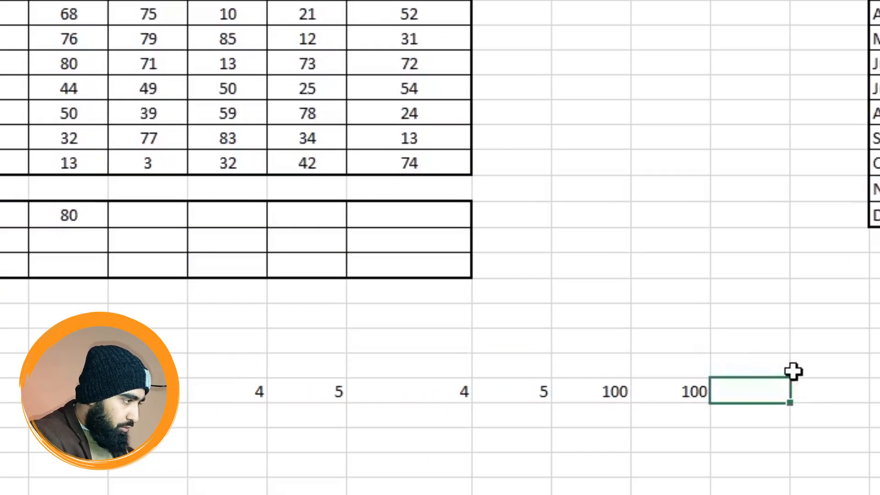
text(mode()
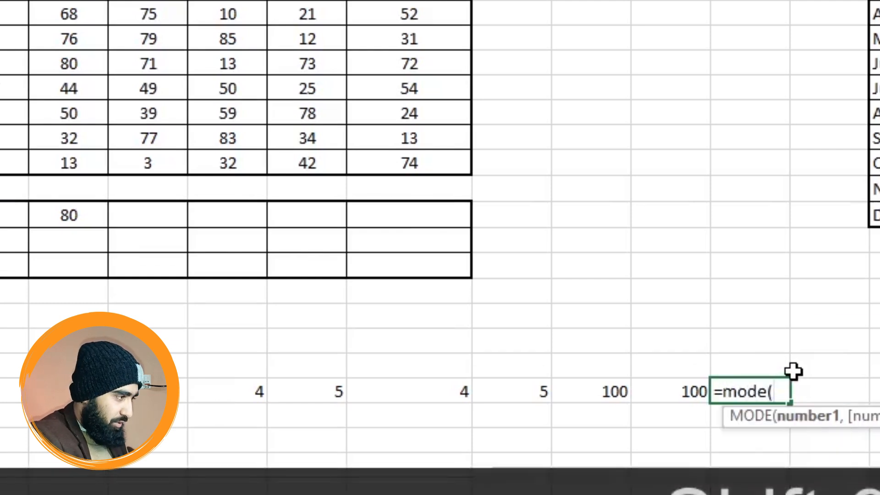
drag(260, 391, 679, 398)
key(Return)
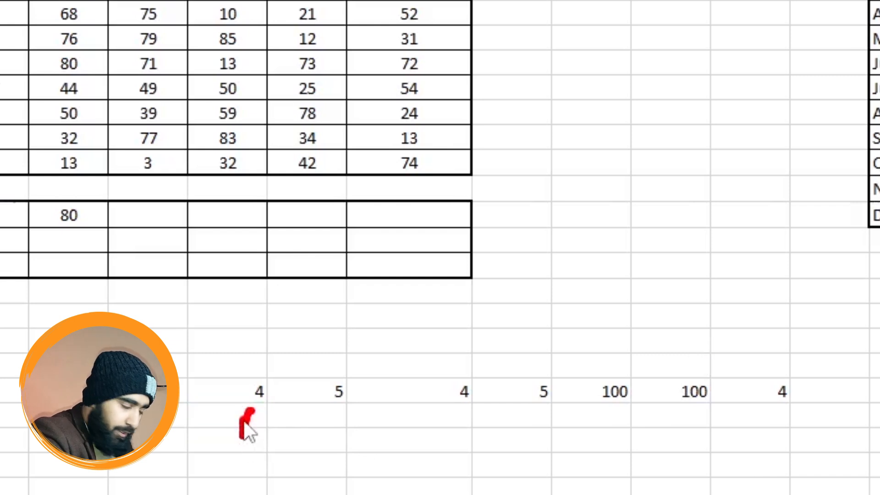
drag(245, 423, 236, 480)
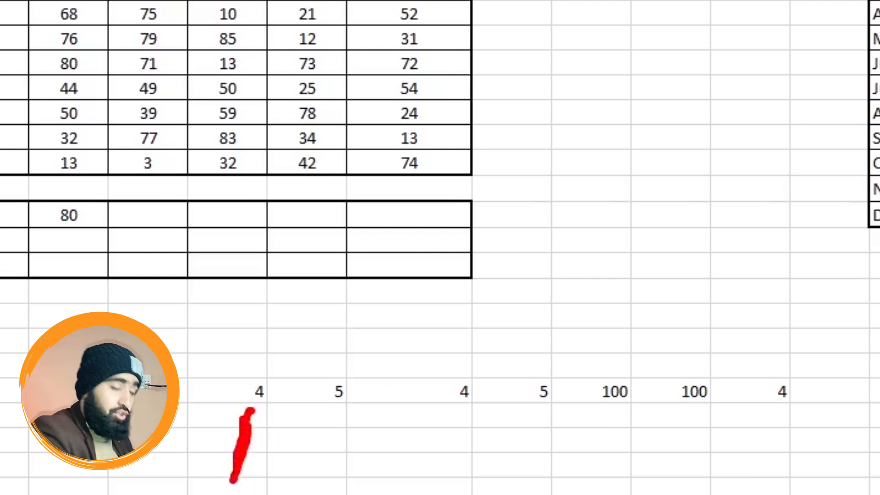
drag(153, 331, 500, 325)
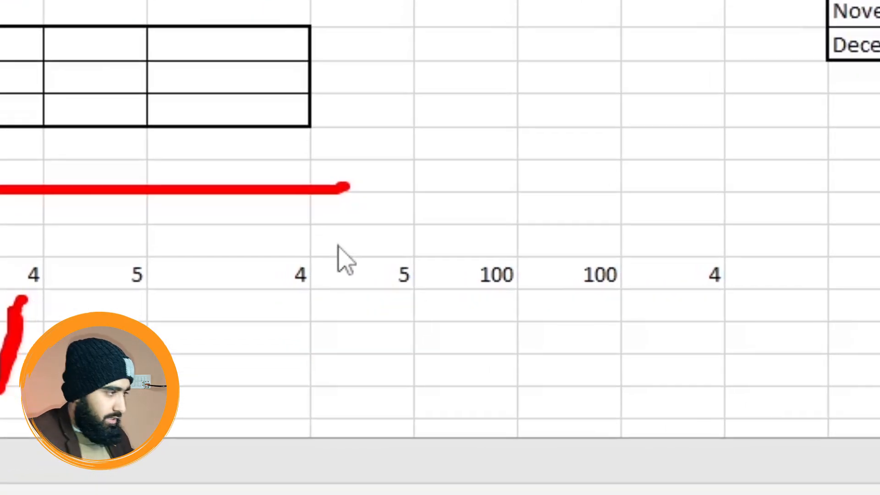
mouse_move(46, 237)
mouse_down()
mouse_move(7, 268)
mouse_move(46, 323)
mouse_move(50, 240)
mouse_up()
mouse_move(212, 224)
mouse_down()
mouse_move(365, 330)
mouse_move(241, 227)
mouse_up()
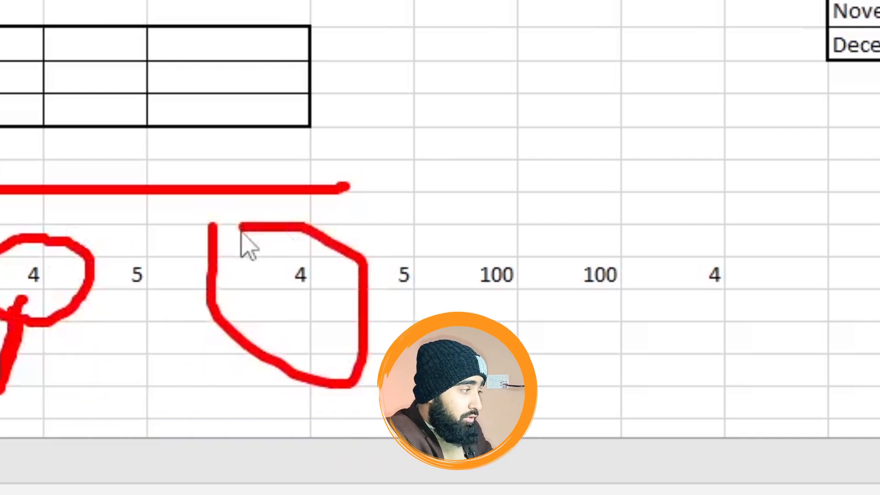
key(Escape)
click(14, 304)
Enter 5 in D23 in front of the sample values and delete the MODE formula in K23
click(65, 250)
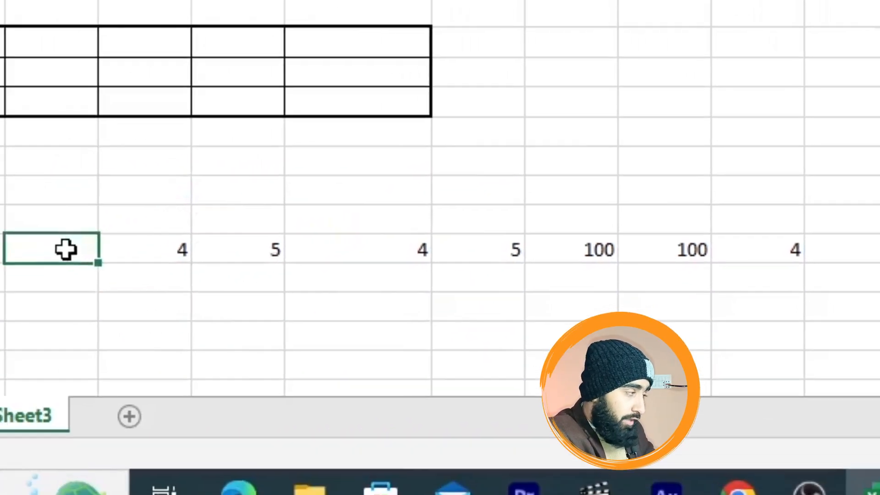
text(5)
click(779, 251)
key(Delete)
key(Right)
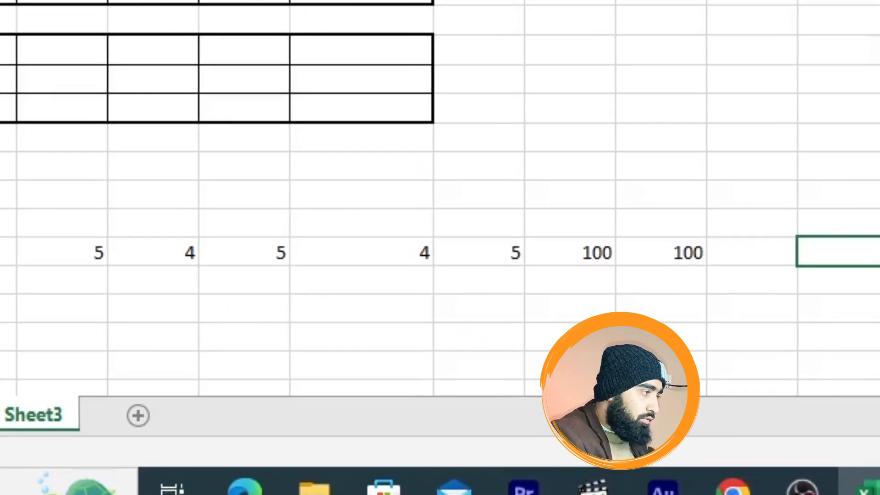
Calculate the mode of the extended sample row D23:J23 with a MODE formula in L23
text(=mode()
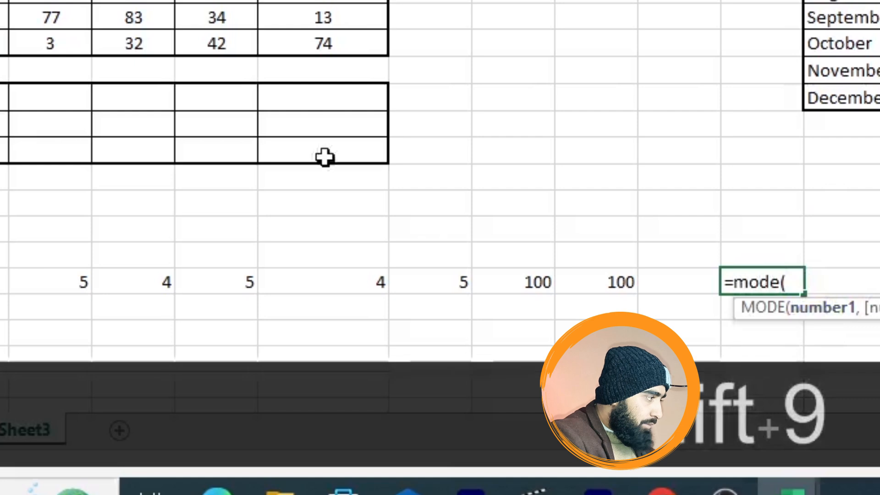
drag(68, 283, 629, 275)
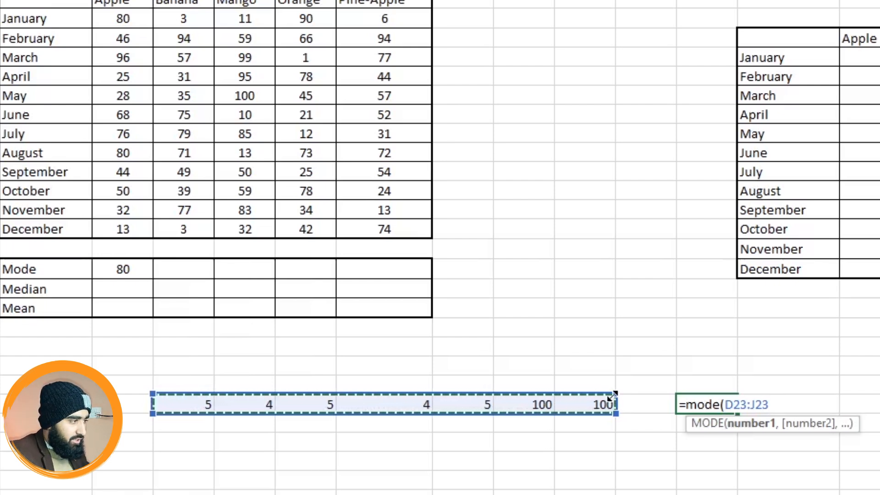
key(Return)
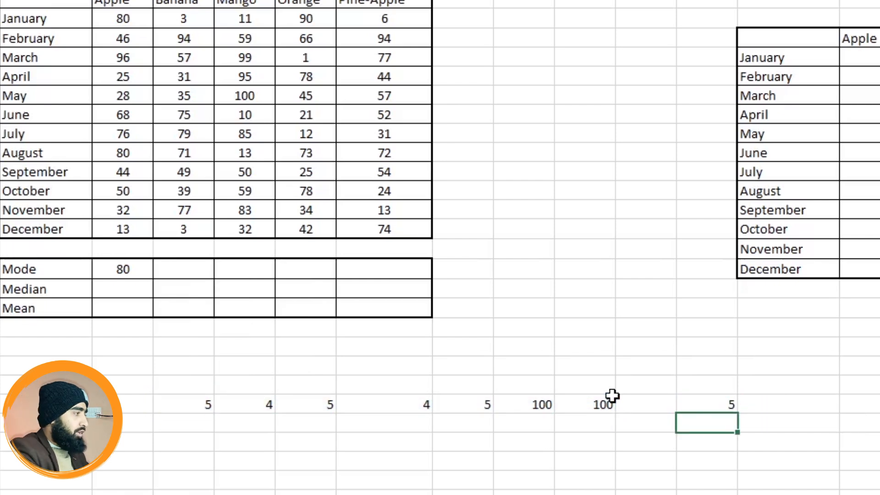
Copy the Apple MODE formula from C16 and paste it into D16:G16 for Banana through Pine-Apple
click(104, 276)
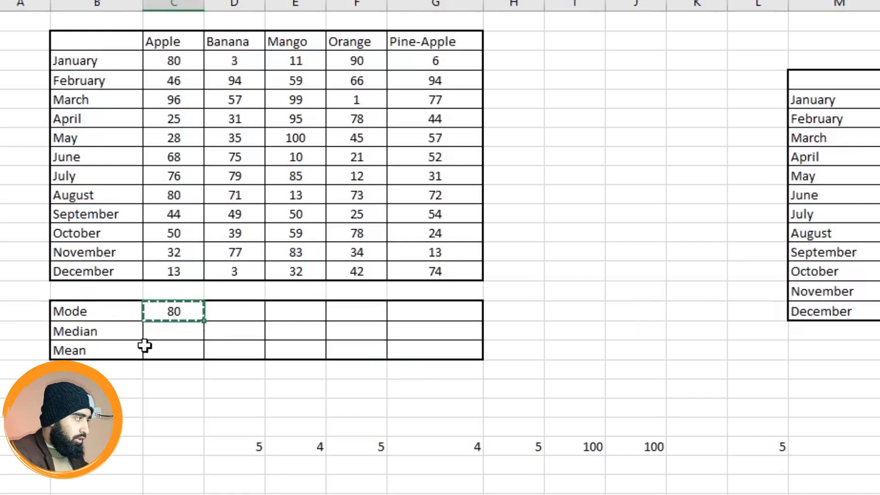
drag(221, 311, 430, 312)
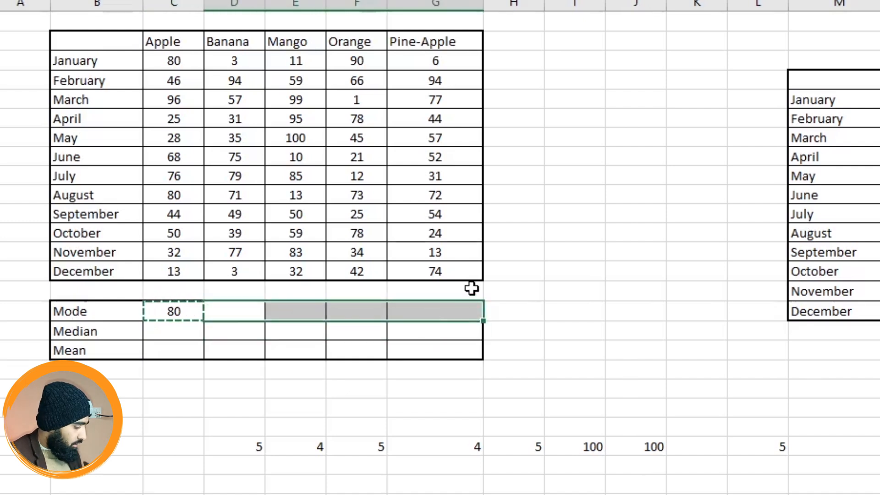
key(ctrl+v)
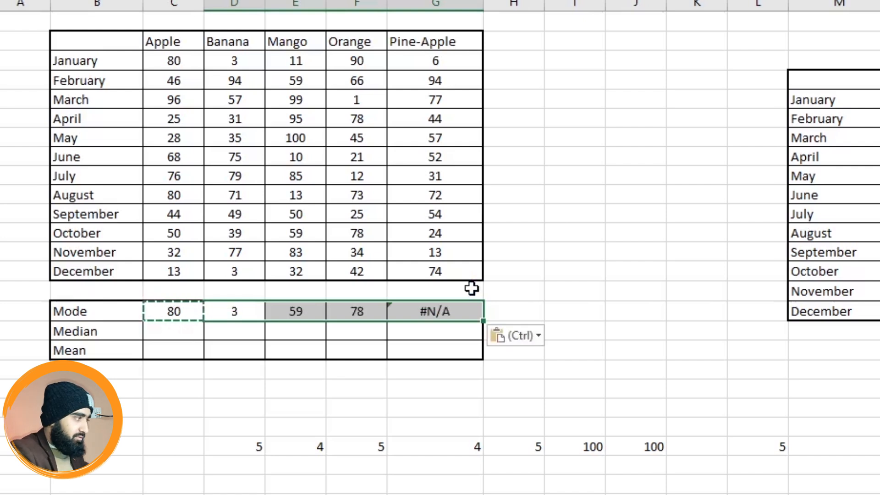
click(689, 314)
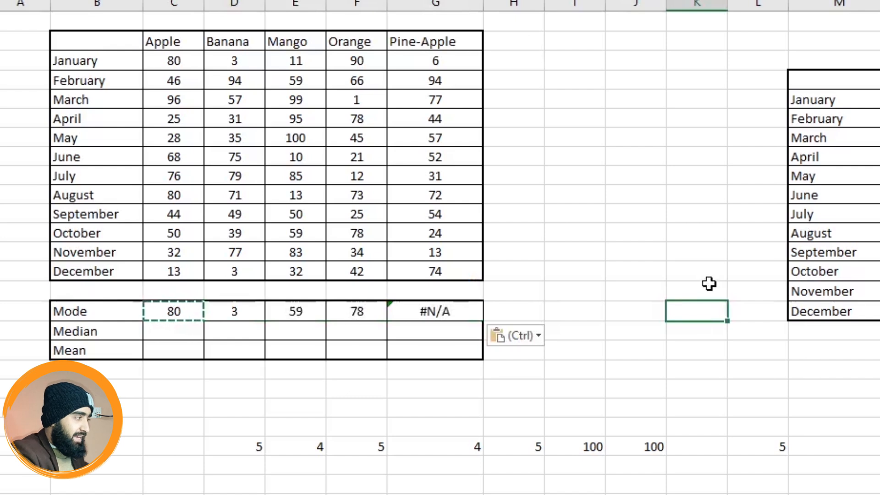
mouse_move(487, 295)
mouse_down()
mouse_move(489, 363)
mouse_move(470, 294)
mouse_up()
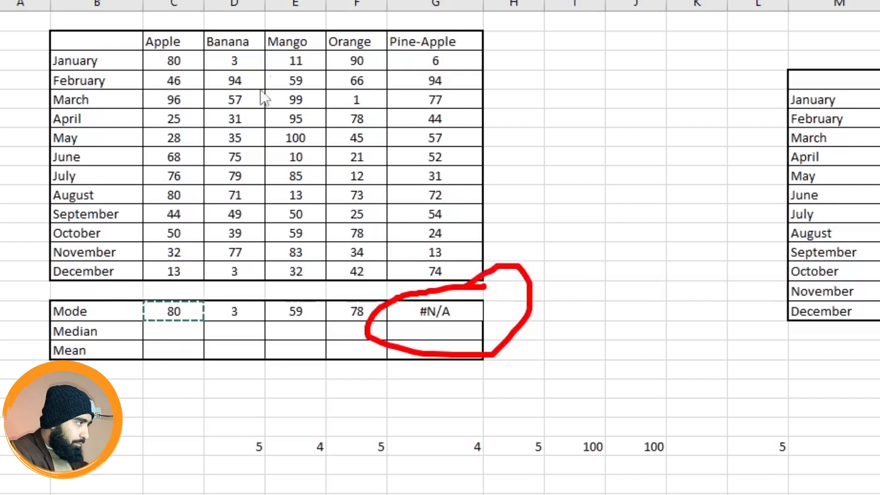
drag(478, 55, 695, 77)
drag(570, 109, 500, 108)
drag(645, 144, 624, 151)
drag(605, 169, 592, 176)
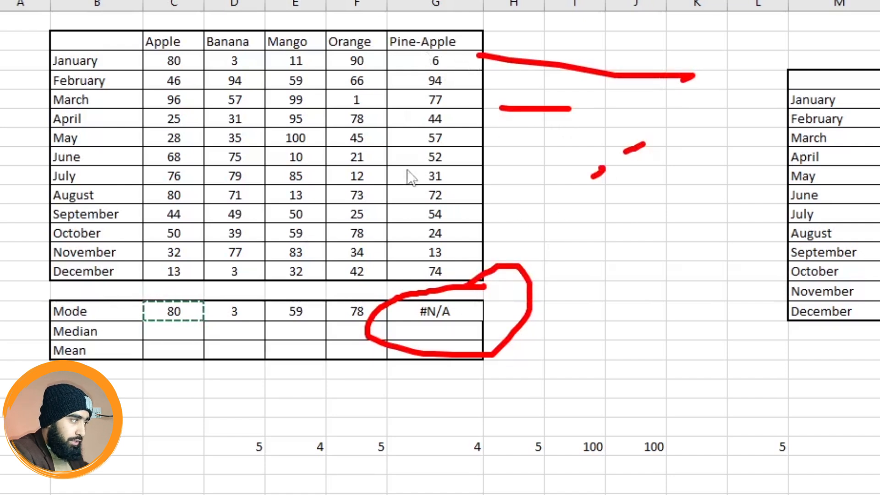
mouse_move(415, 40)
mouse_down()
mouse_move(393, 212)
mouse_move(461, 272)
mouse_move(466, 64)
mouse_move(438, 47)
mouse_up()
key(Escape)
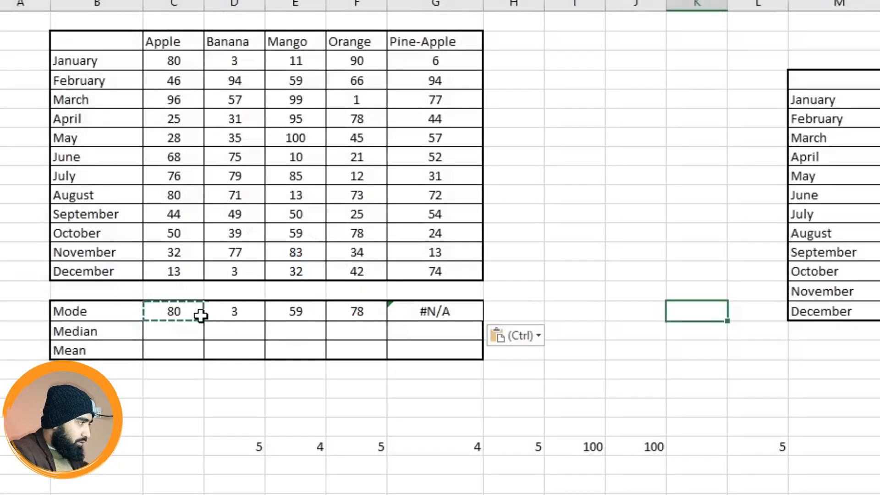
Clear the pasted MODE formulas from D16:G16
drag(236, 310, 444, 306)
key(Delete)
Try filling the MODE formula from C16 across to G16, and undo the fill
click(181, 313)
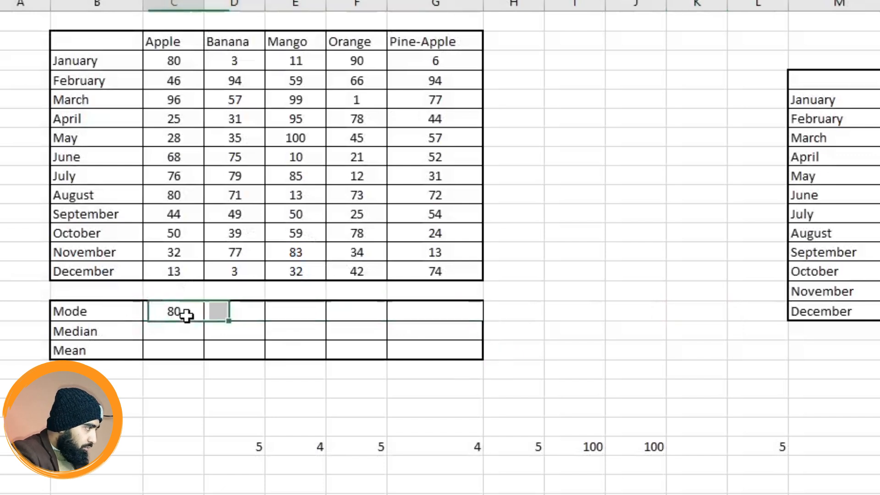
drag(249, 318, 449, 316)
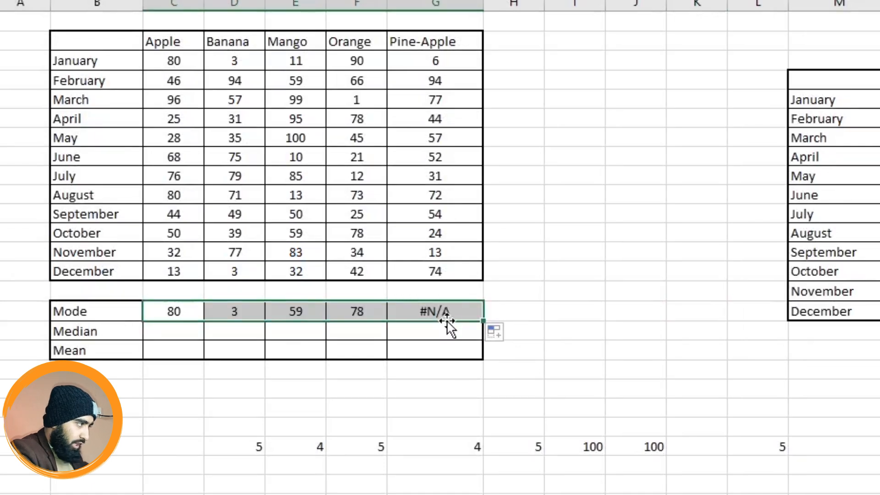
click(619, 353)
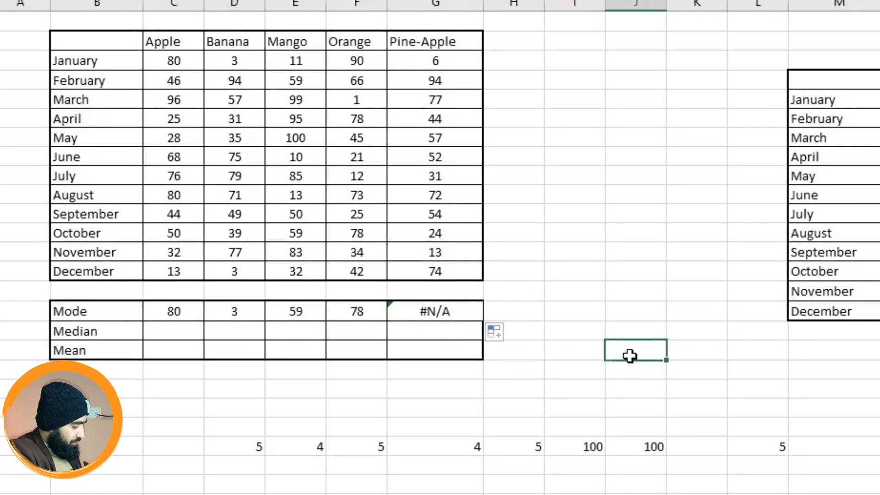
key(ctrl+z)
click(635, 289)
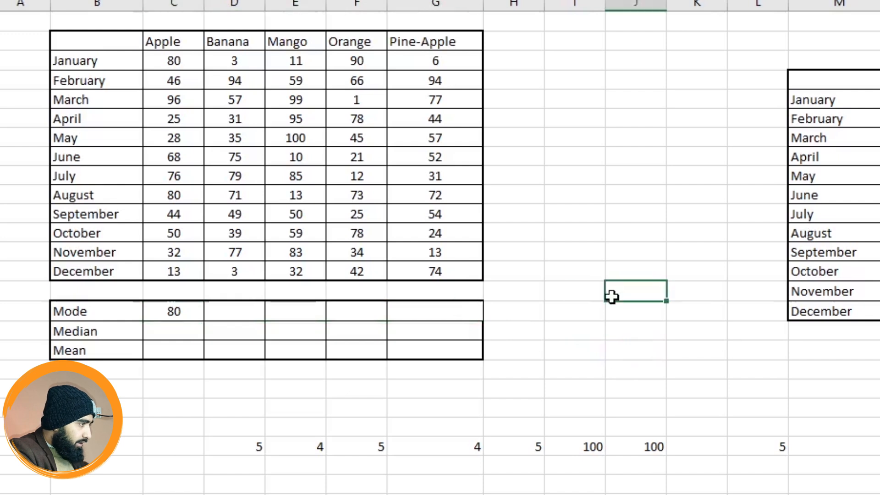
Apply thick outside borders around the Mode, Median and Mean table in B16:G18
mouse_move(113, 304)
mouse_down()
mouse_move(328, 367)
mouse_move(442, 353)
mouse_up()
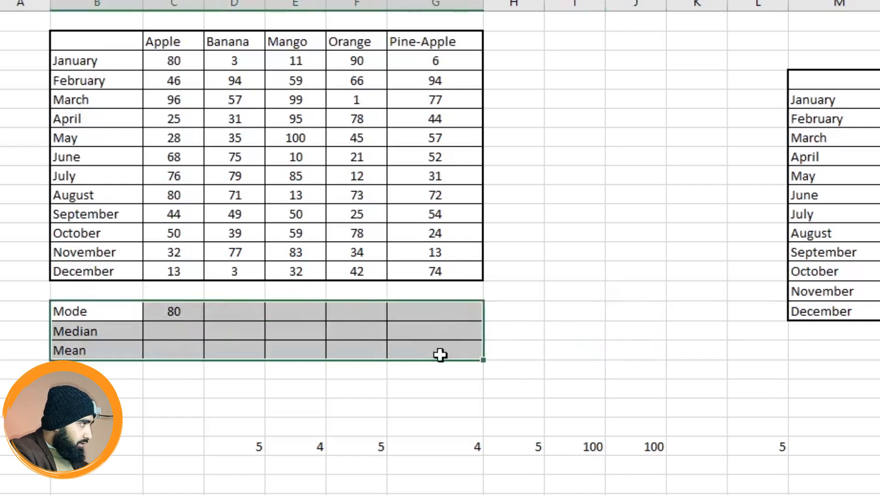
click(688, 175)
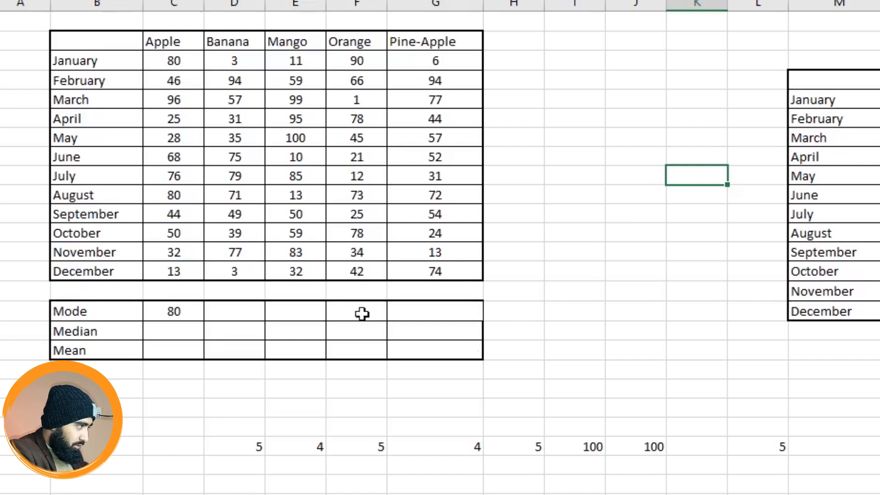
mouse_move(78, 310)
mouse_down()
mouse_move(188, 338)
mouse_move(443, 357)
mouse_up()
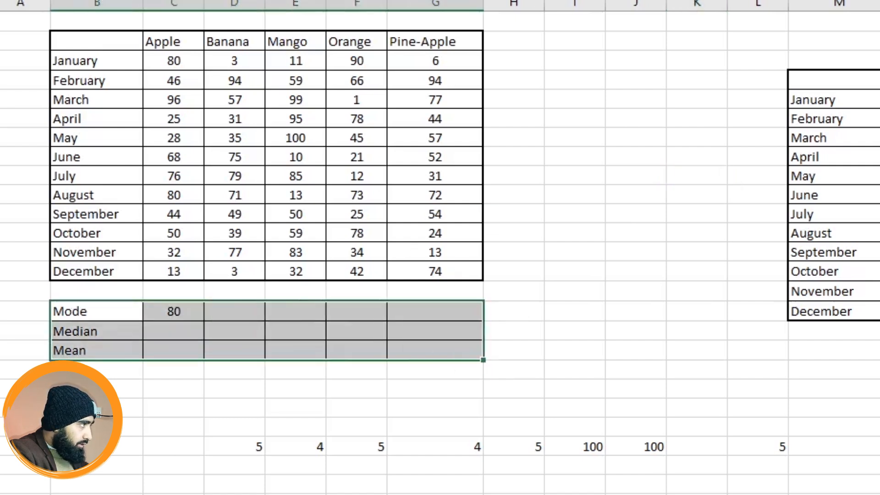
click(497, 196)
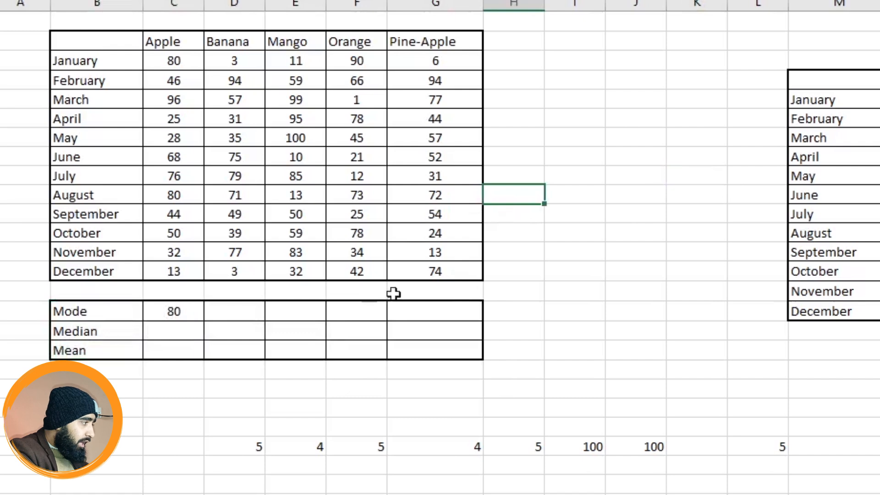
Fill the MODE formula from C16 across to G16 using Fill Without Formatting
click(195, 308)
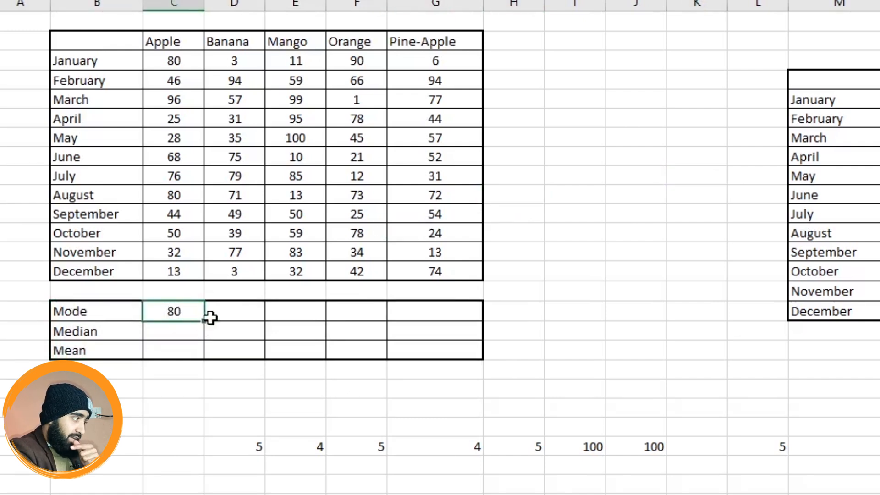
drag(204, 322, 444, 316)
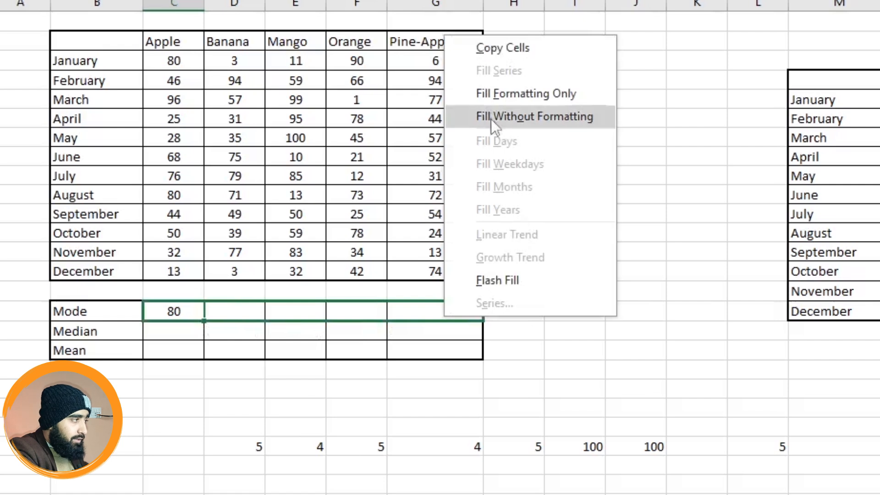
click(527, 117)
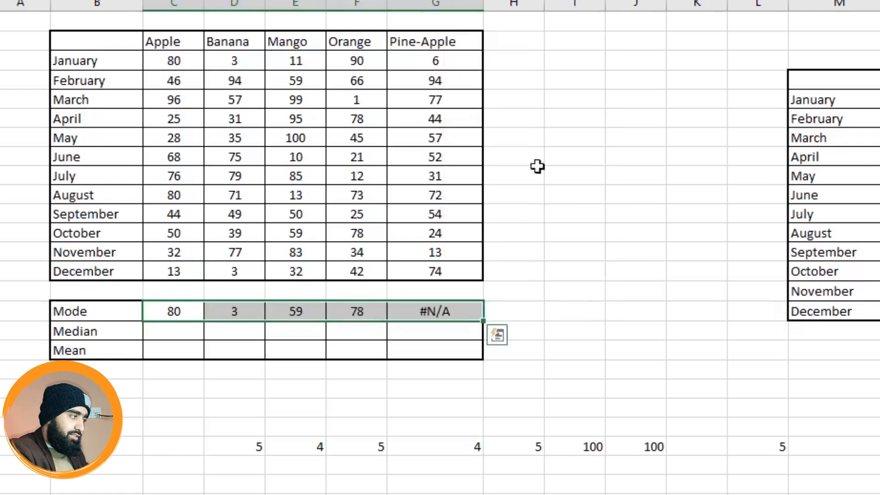
Clear the Mode row's formulas for Banana through Pine-Apple, D16:G16
click(551, 230)
click(558, 255)
drag(229, 317, 414, 308)
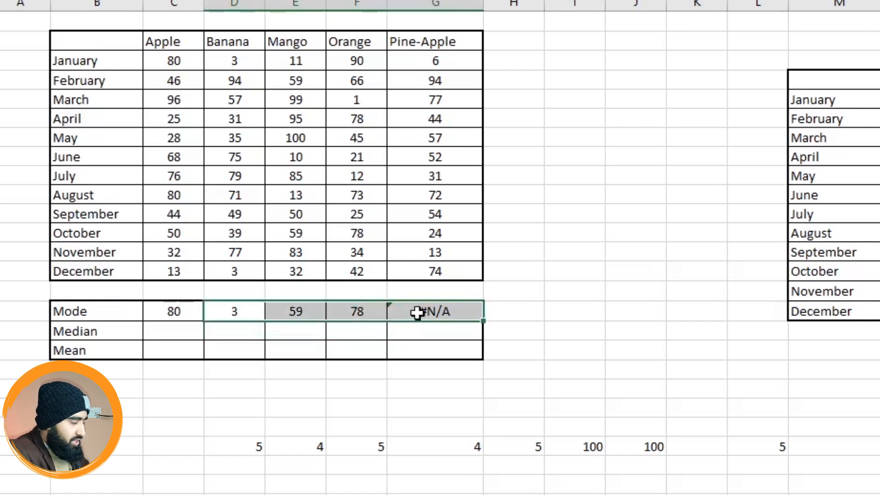
key(Delete)
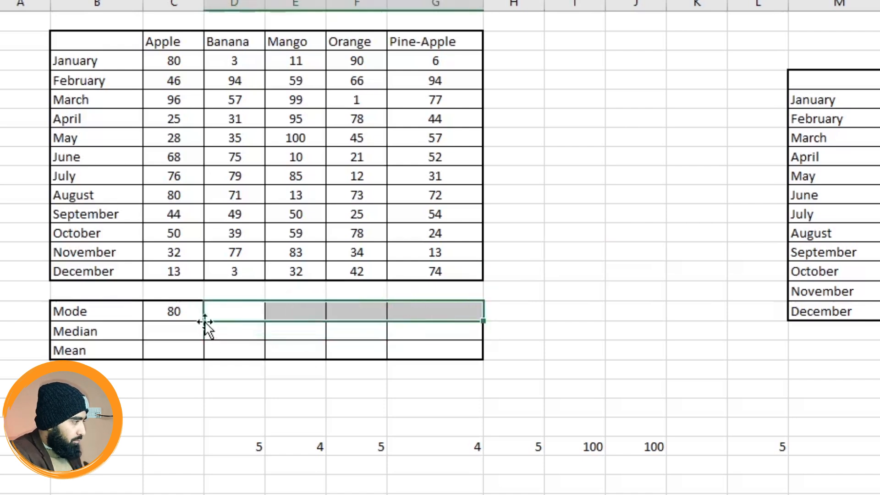
Clear the whole Mode row C16:G16, and restore its MODE formulas for all five fruits
click(187, 311)
drag(185, 313, 427, 320)
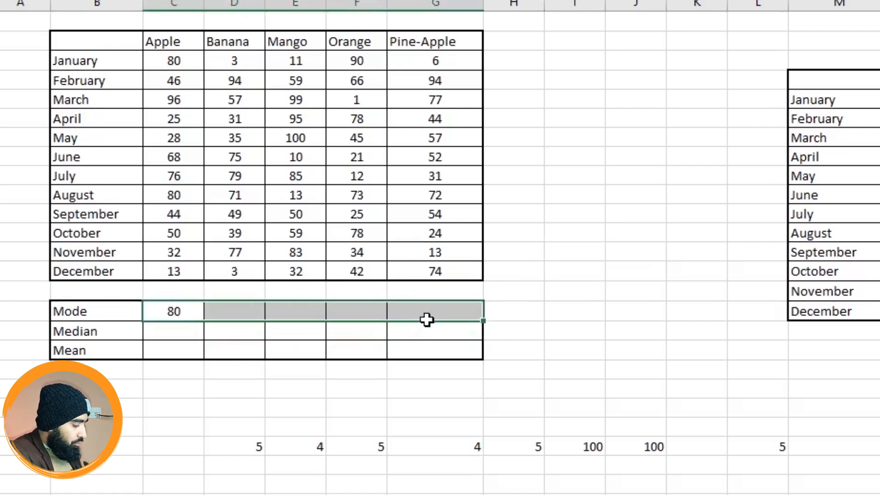
key(Delete)
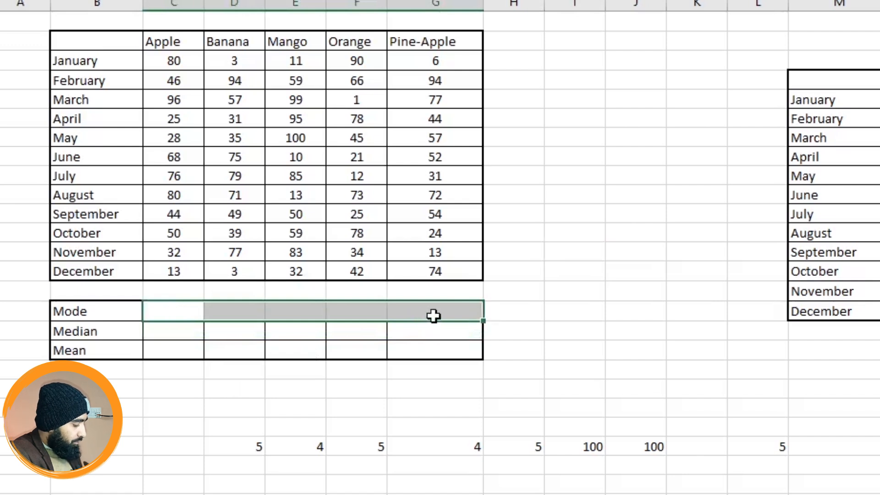
key(ctrl+v)
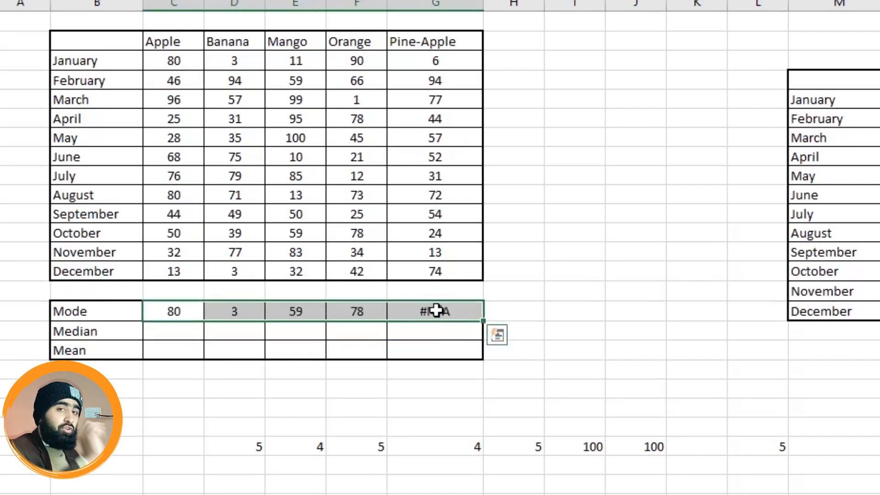